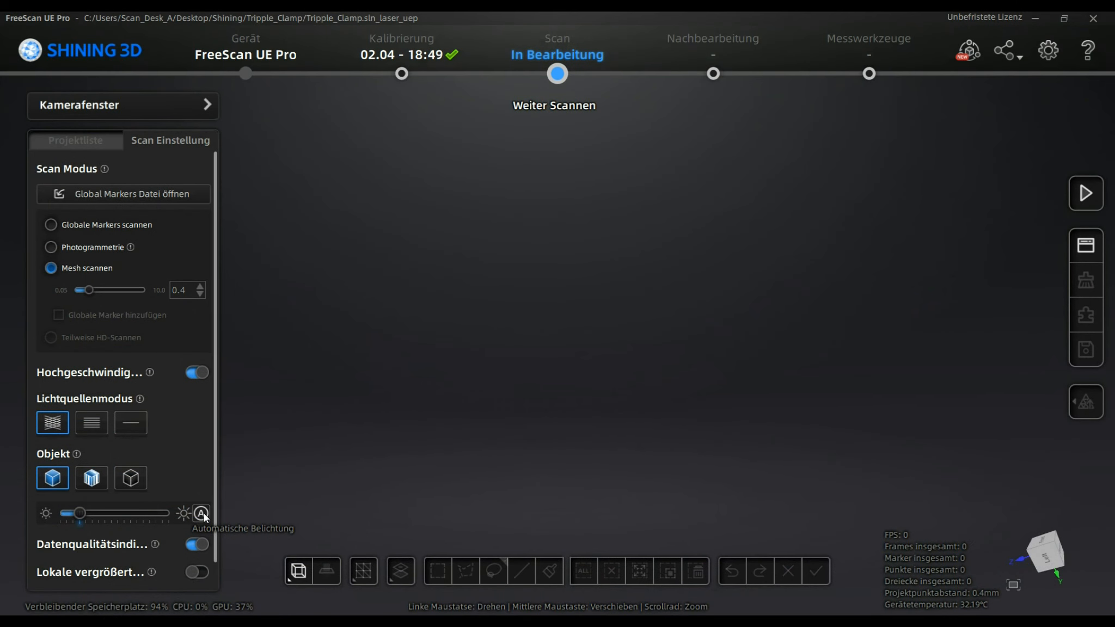
Change the scan exposure from automatic to a manual, nearly maximum brightness and choose the outlined-cube object type
left_click(202, 513)
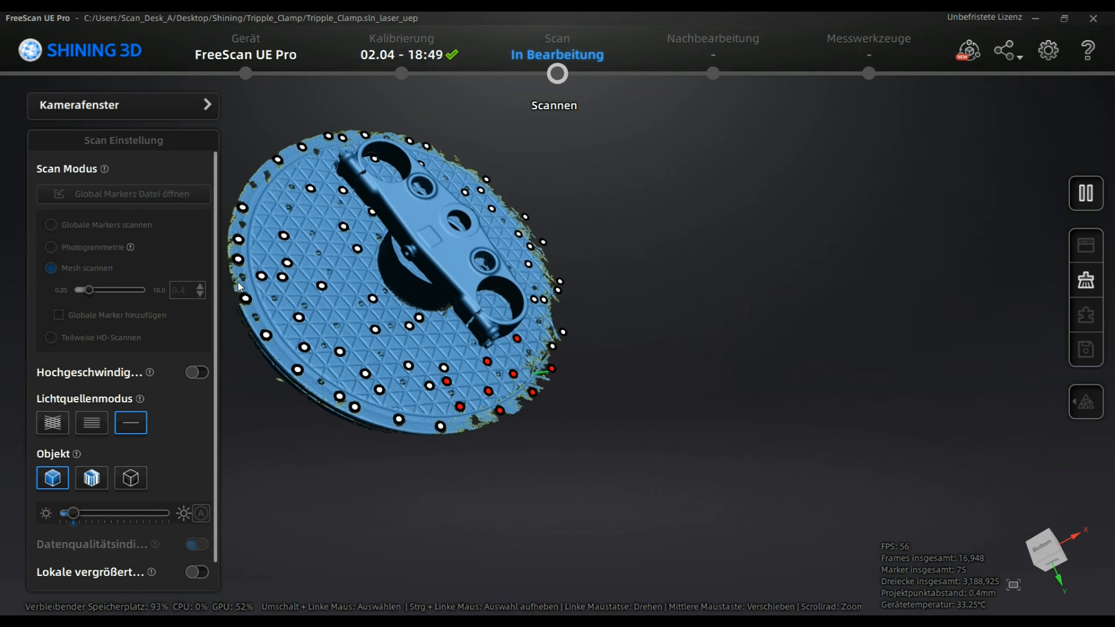
left_click(93, 514)
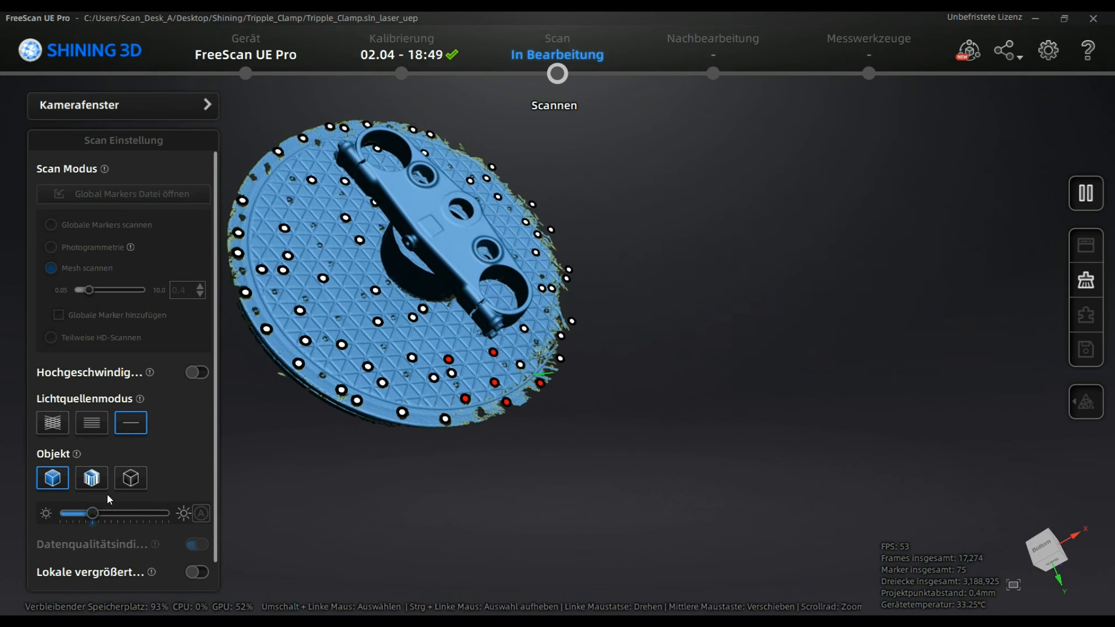
left_click(138, 473)
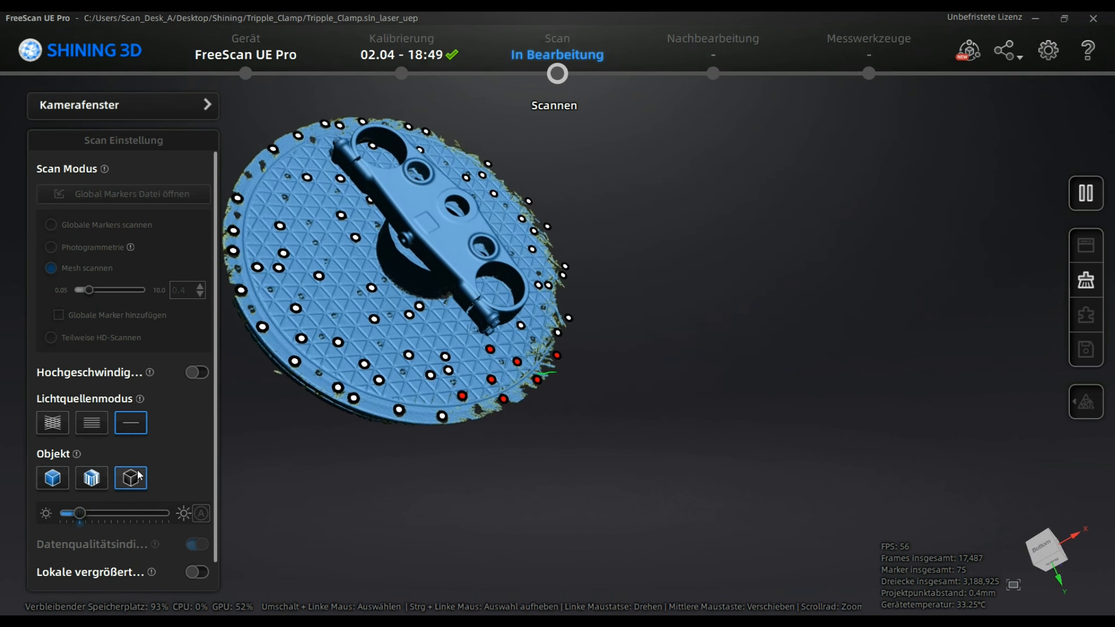
left_click_drag(107, 517, 137, 517)
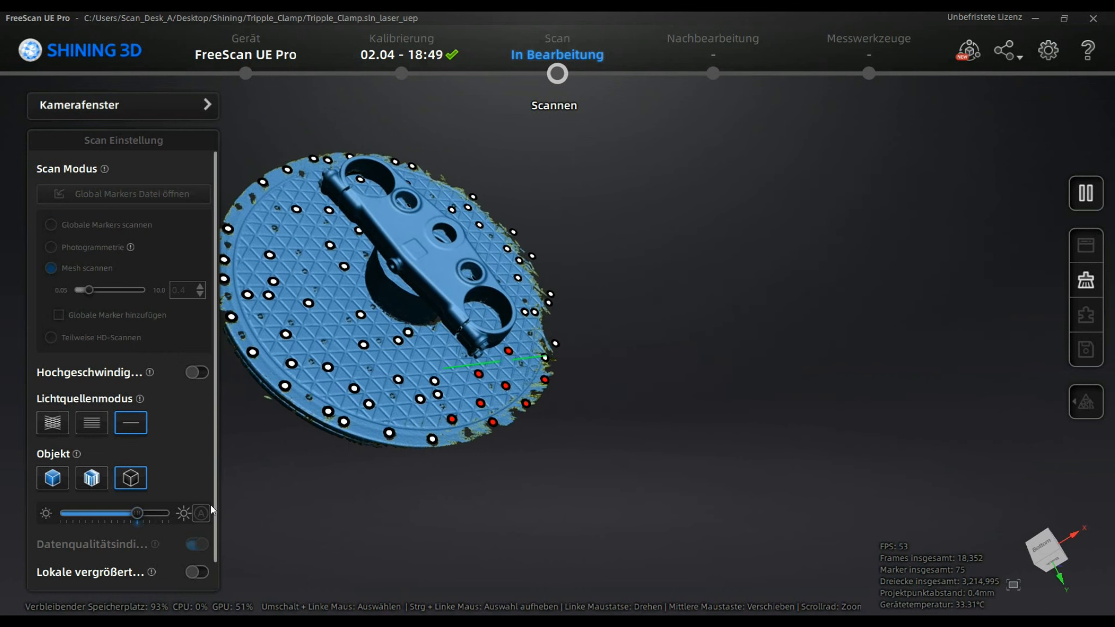
left_click_drag(154, 514, 164, 513)
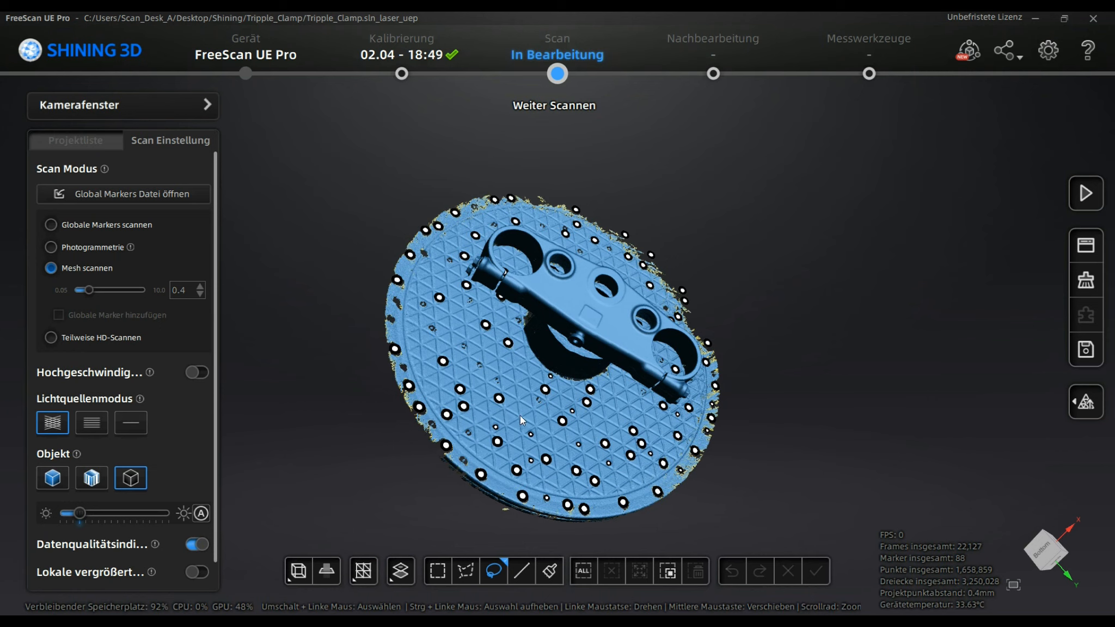
Outline the triple clamp with a polygon selection in a view looking down onto the turntable
left_click_drag(535, 416, 570, 317)
scroll(567, 321, "up", 2)
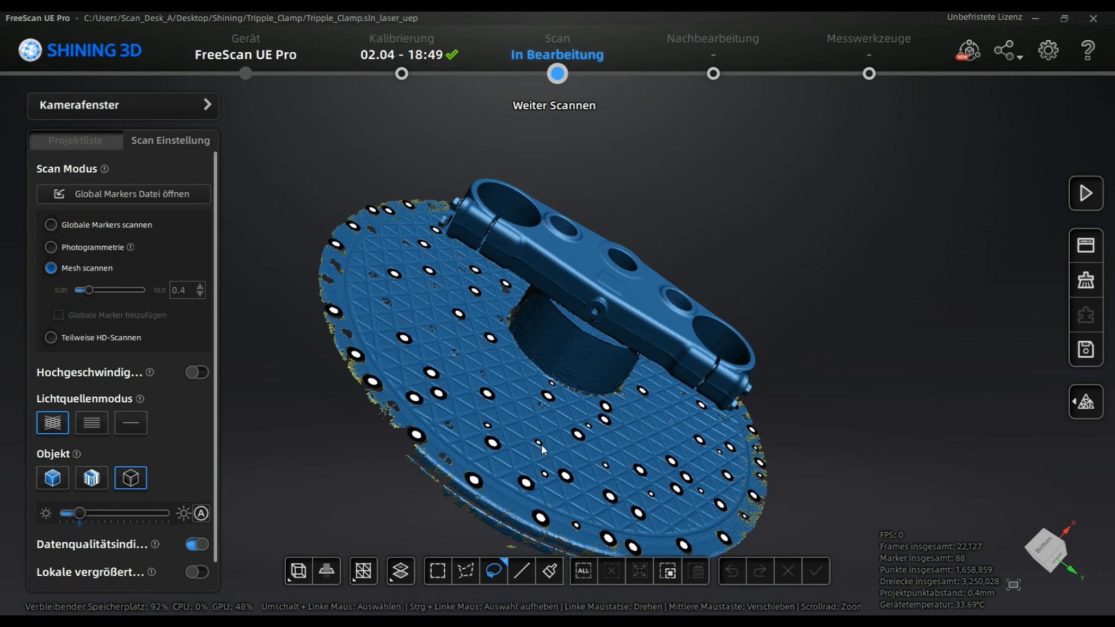
scroll(541, 443, "down", 3)
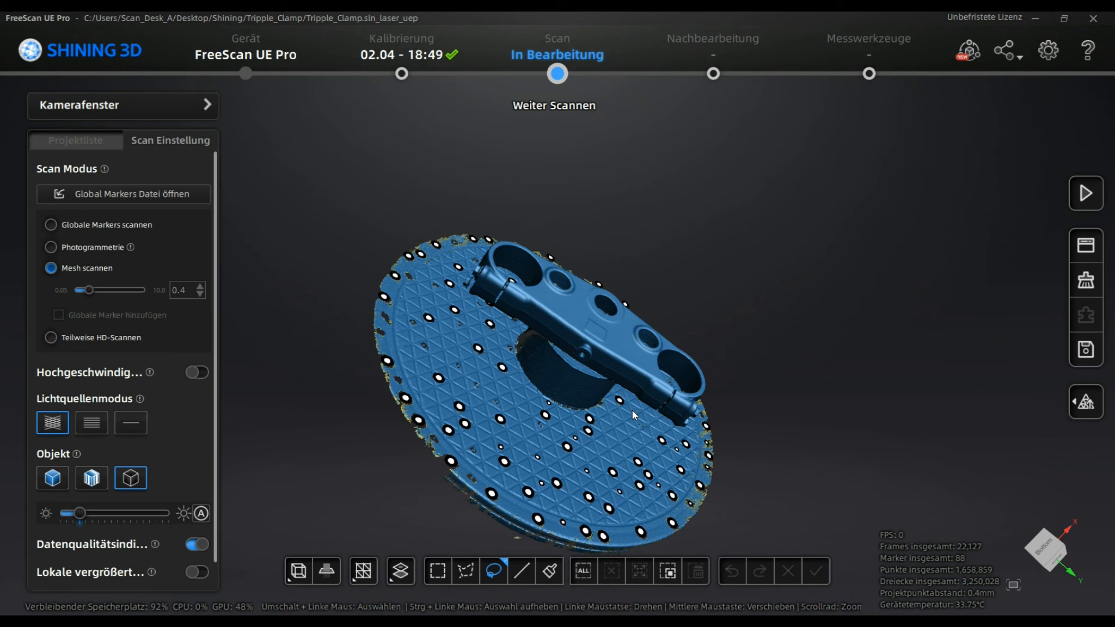
mouse_move(576, 440)
left_mouse_down()
mouse_move(426, 395)
mouse_move(463, 439)
left_mouse_up()
left_click(467, 572)
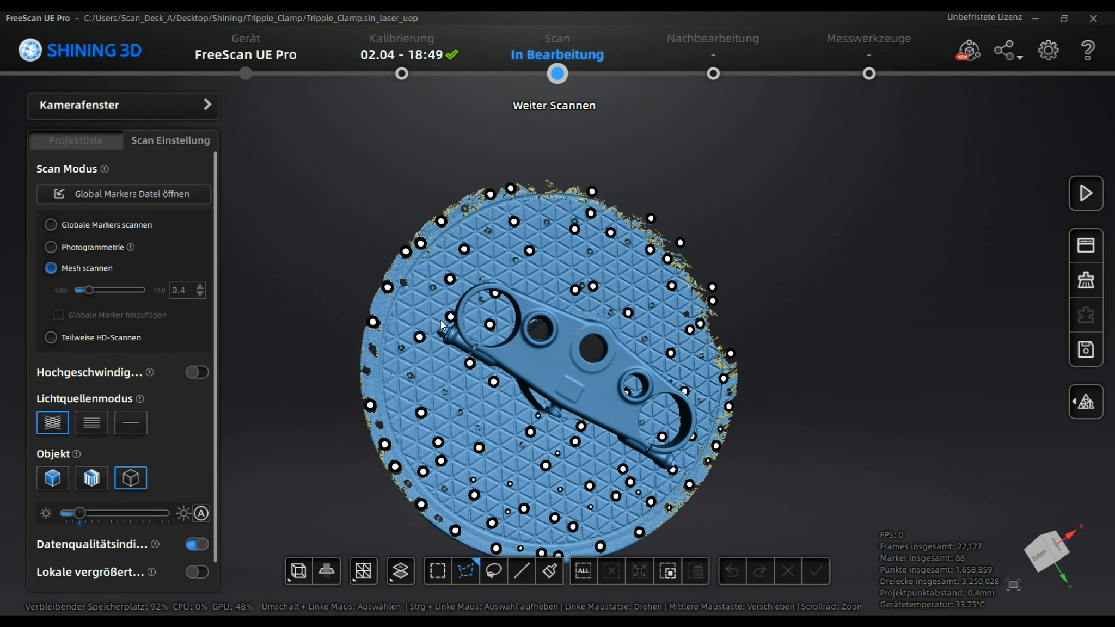
left_click(451, 301)
left_click(470, 268)
left_click(587, 305)
left_click(673, 366)
left_click(685, 388)
left_click(708, 416)
left_click(676, 477)
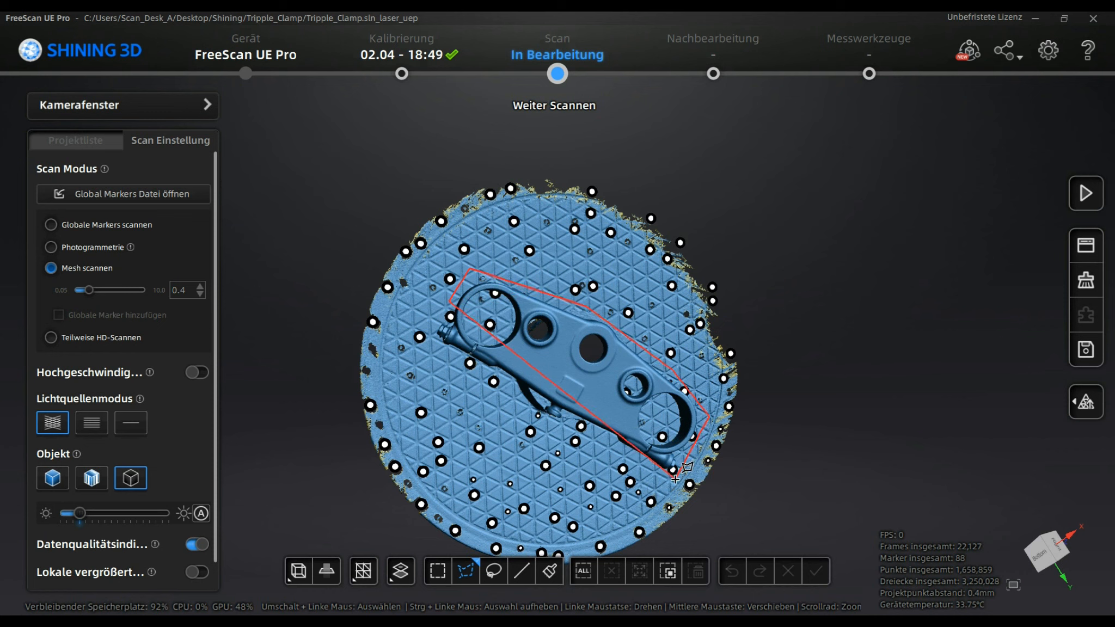
left_click(518, 415)
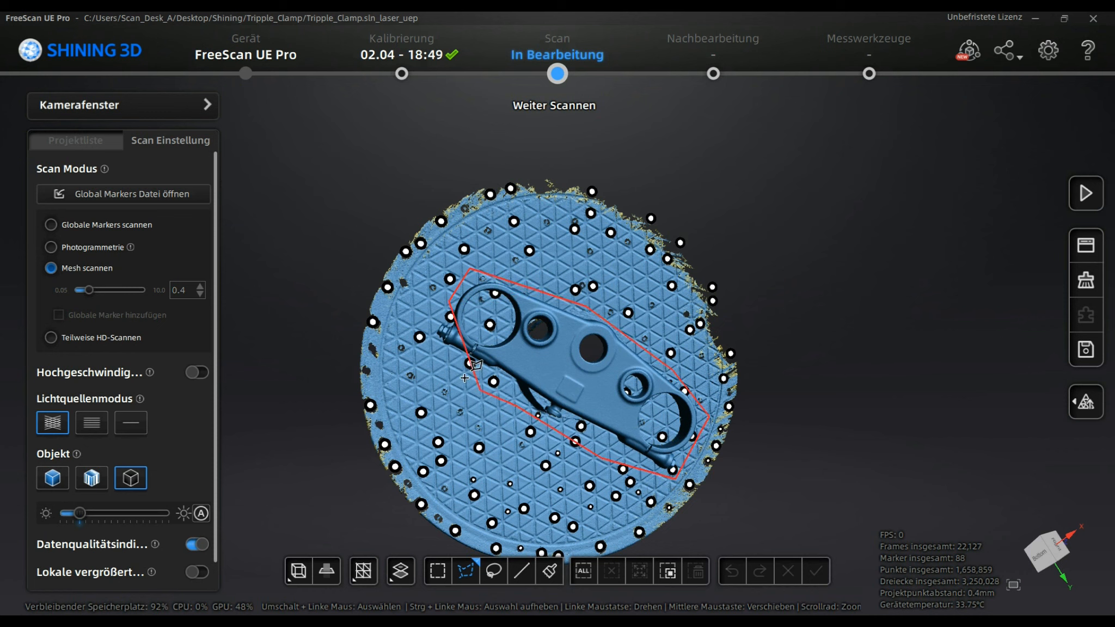
double_click(431, 334)
Examine the selected data from the side and from above to judge how deep the selection reaches
left_click_drag(724, 455, 743, 171)
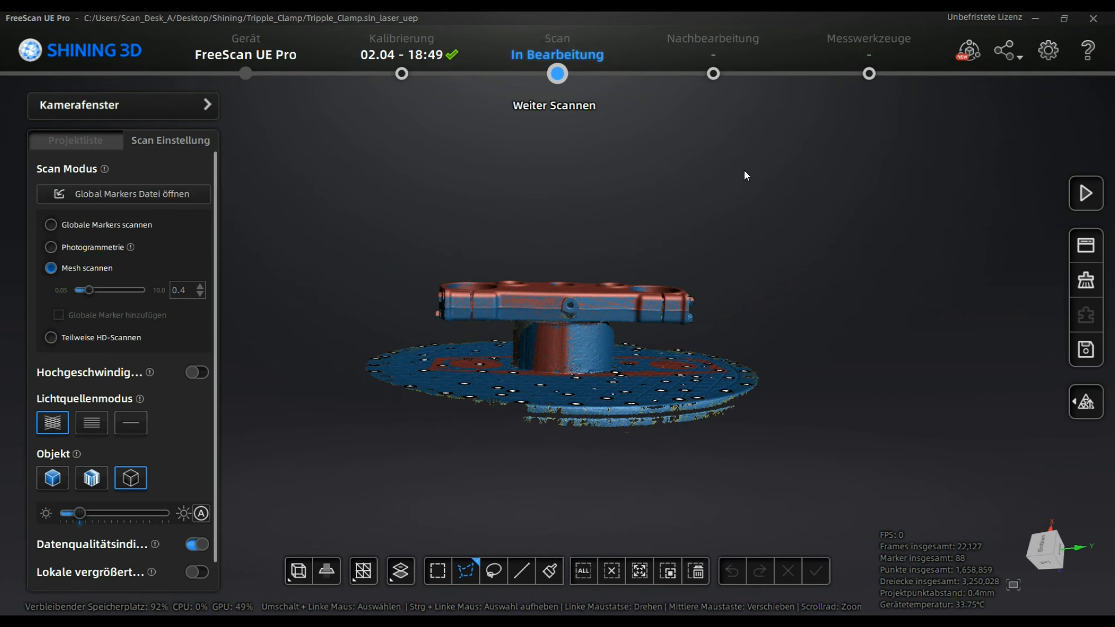
left_click(401, 573)
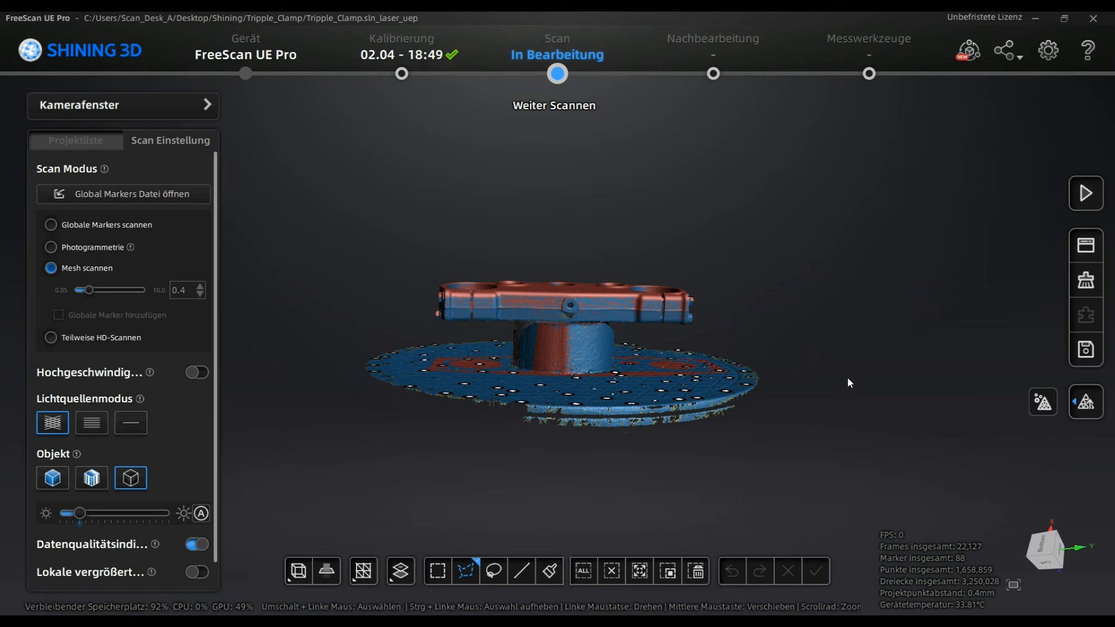
left_click_drag(848, 378, 842, 417)
left_click_drag(616, 358, 634, 375)
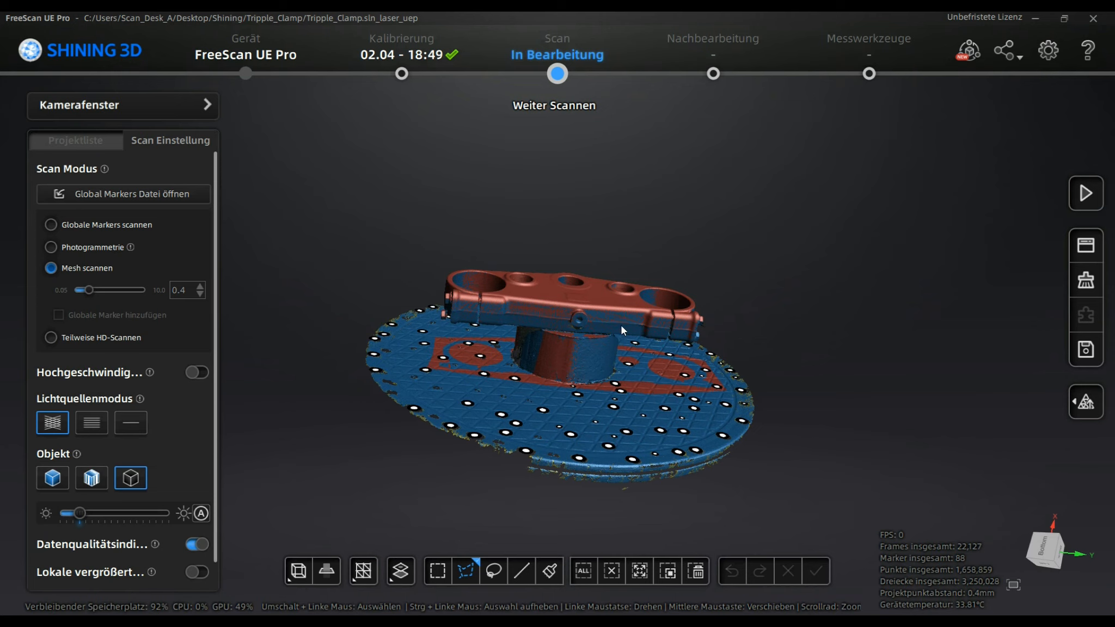
left_click_drag(606, 363, 632, 303)
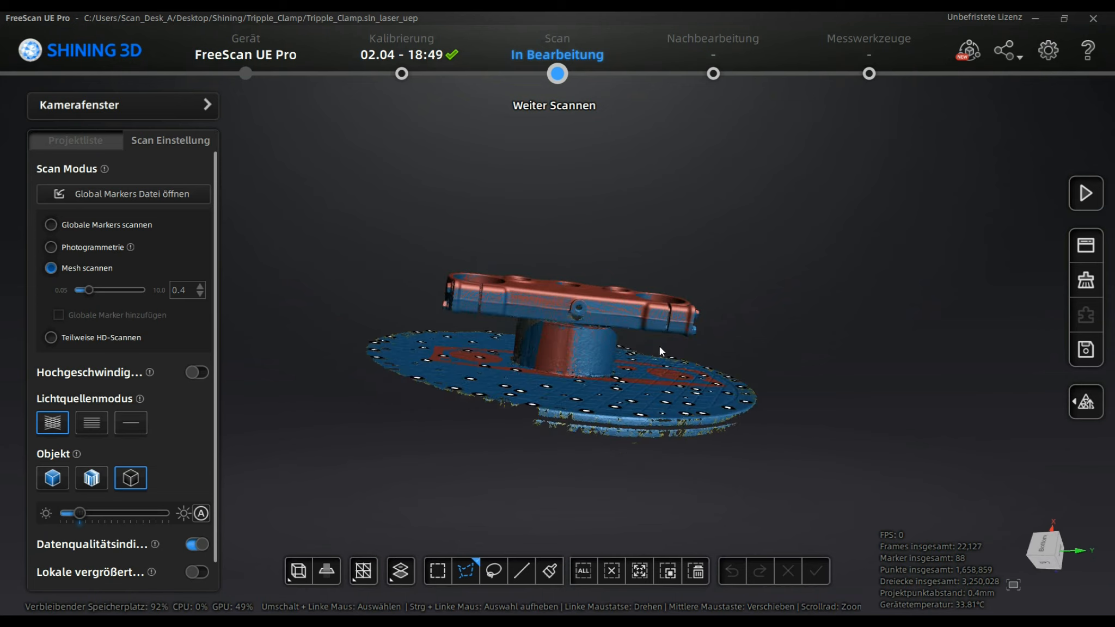
left_click_drag(659, 350, 543, 377)
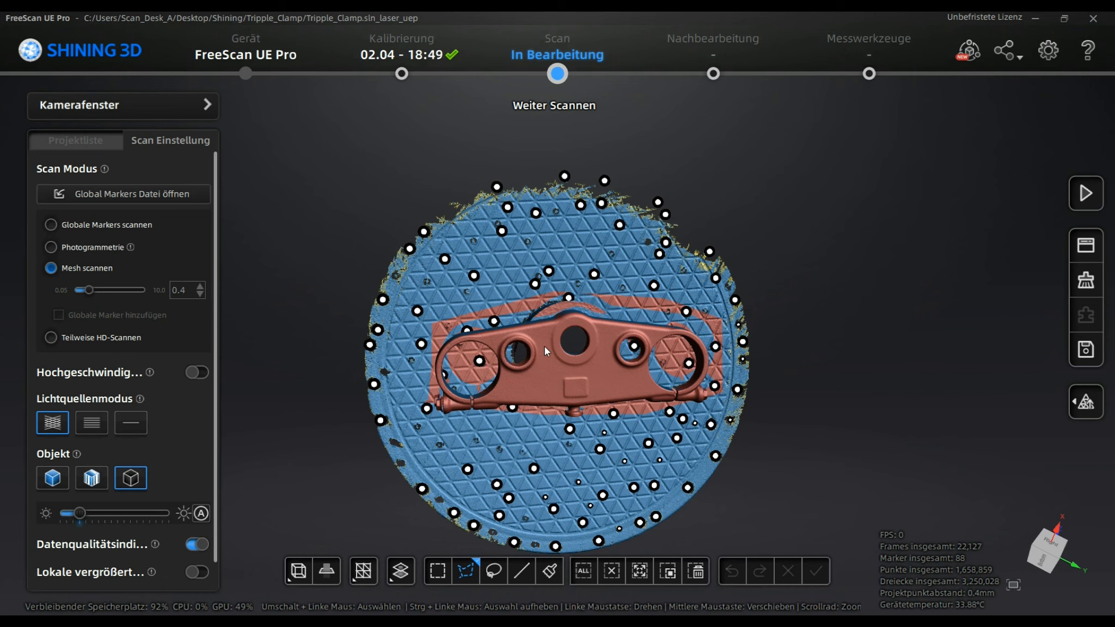
left_click_drag(587, 388, 609, 352)
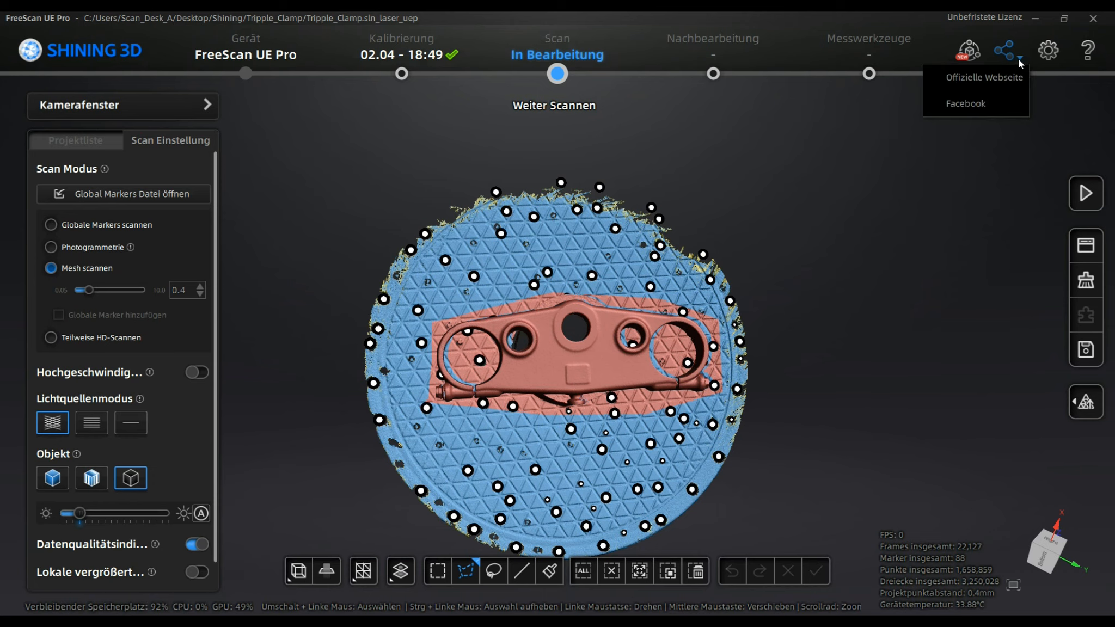
Change the software language to English in the settings
left_click(1049, 56)
left_click(645, 193)
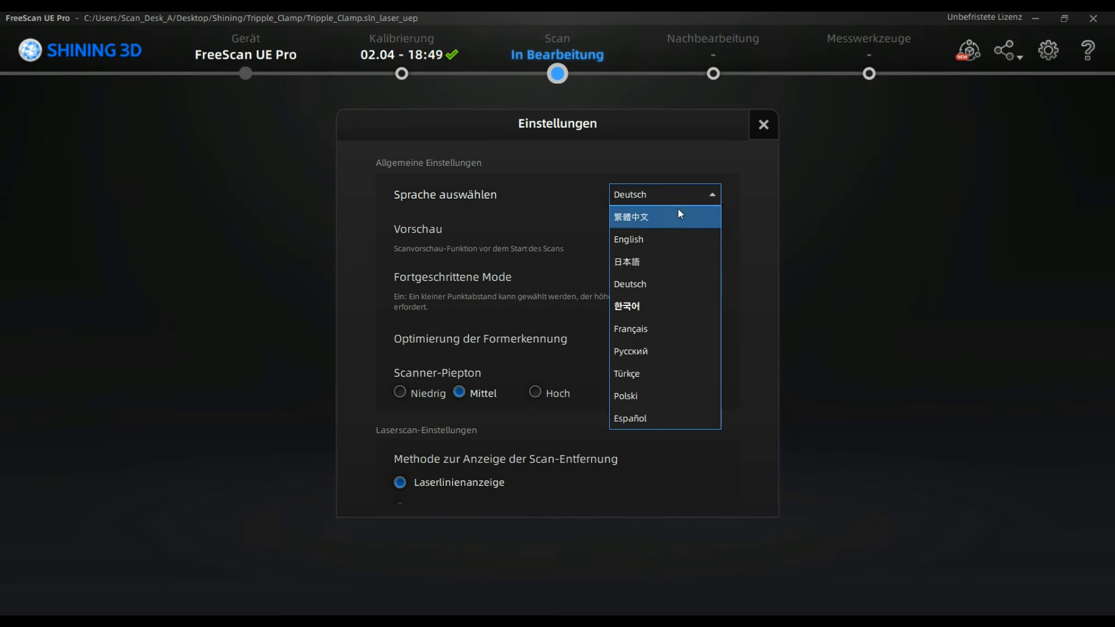
left_click(668, 247)
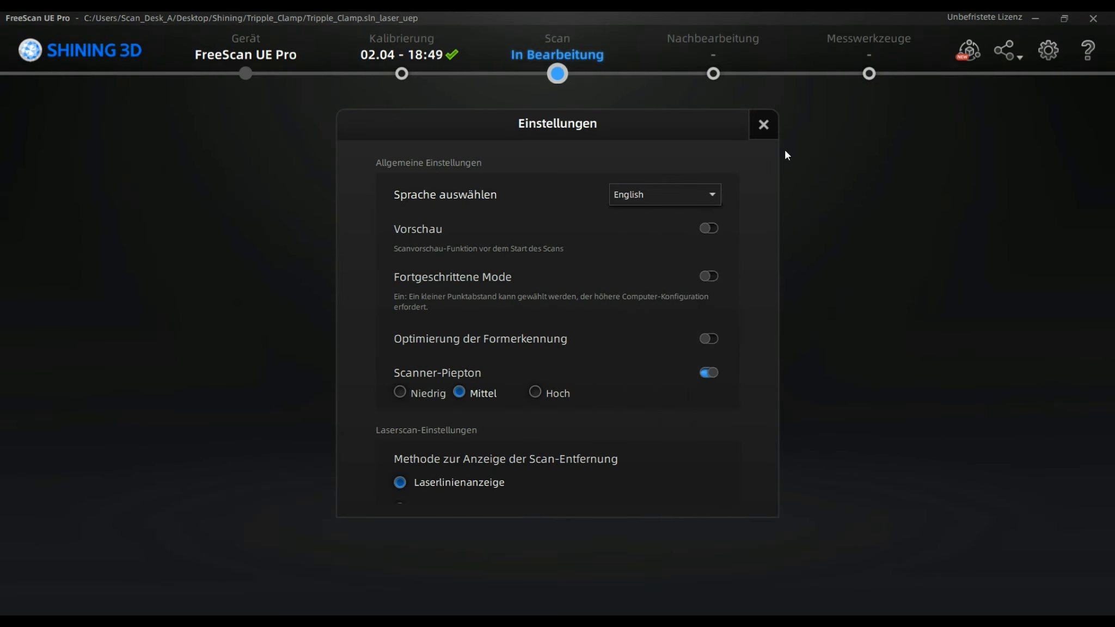
left_click(764, 125)
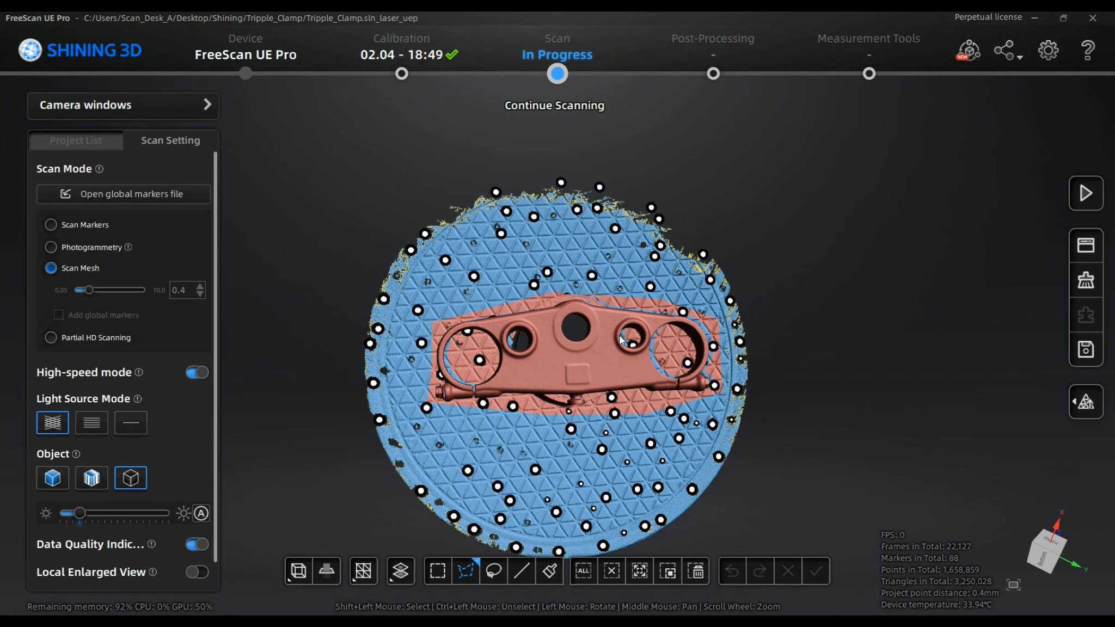
Extend the selection with a wider polygon that encloses the whole triple clamp and its clamping bolts
left_click(445, 316, "shift")
left_click(600, 284, "shift")
left_click(718, 321, "shift")
left_click(724, 400, "shift")
left_click(556, 414, "shift")
double_click(424, 404, "shift")
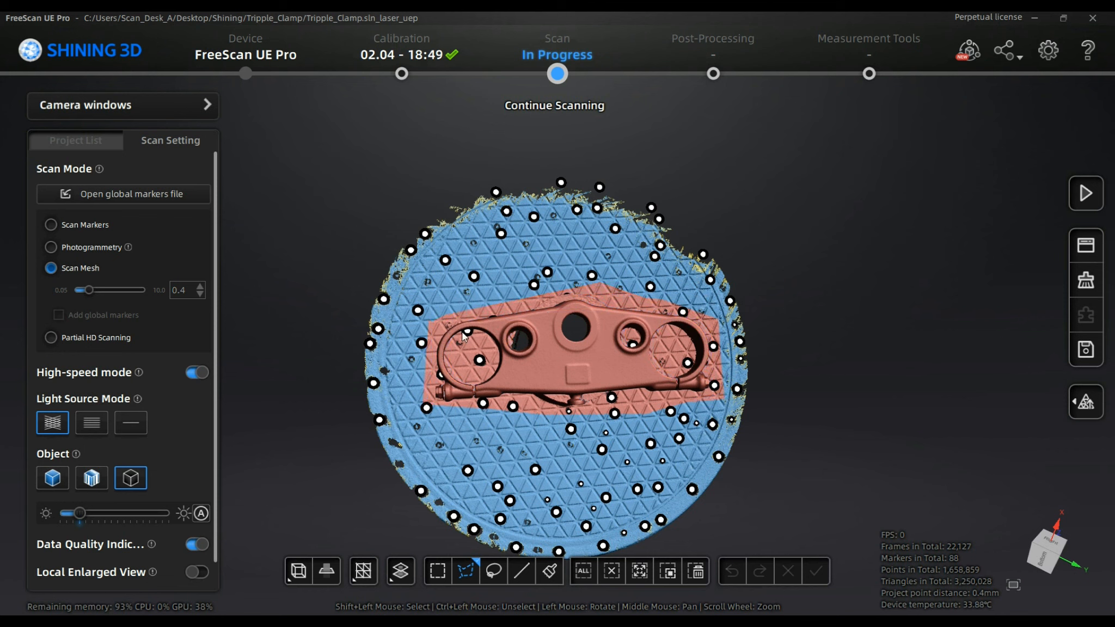
Try deleting the turntable data around the clamp by inverting the selection, and undo that deletion
left_click_drag(792, 468, 681, 397)
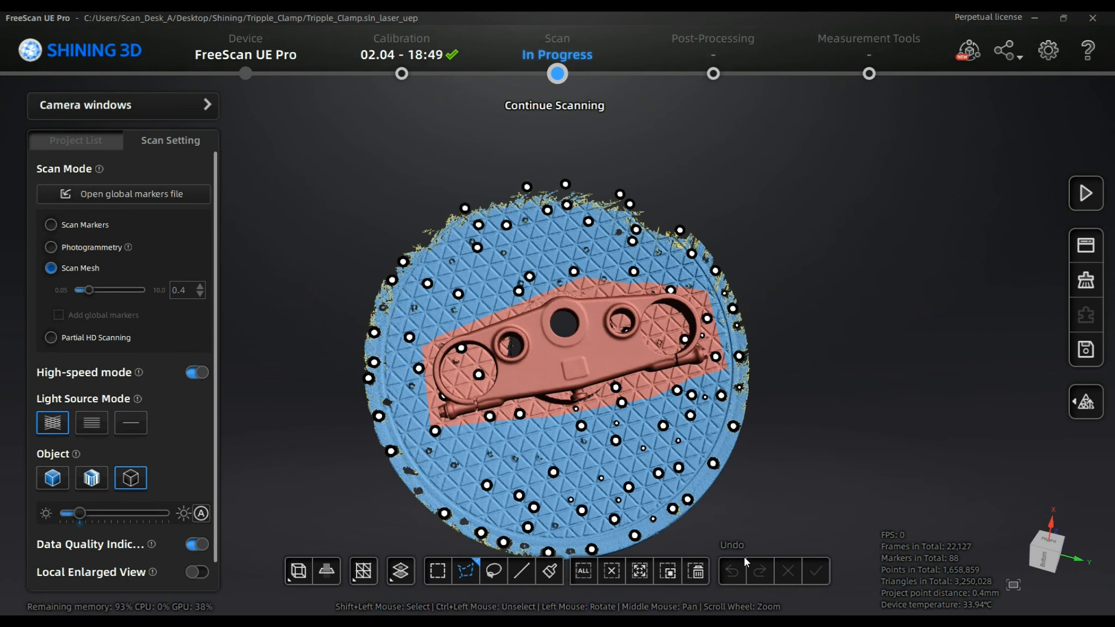
left_click(670, 572)
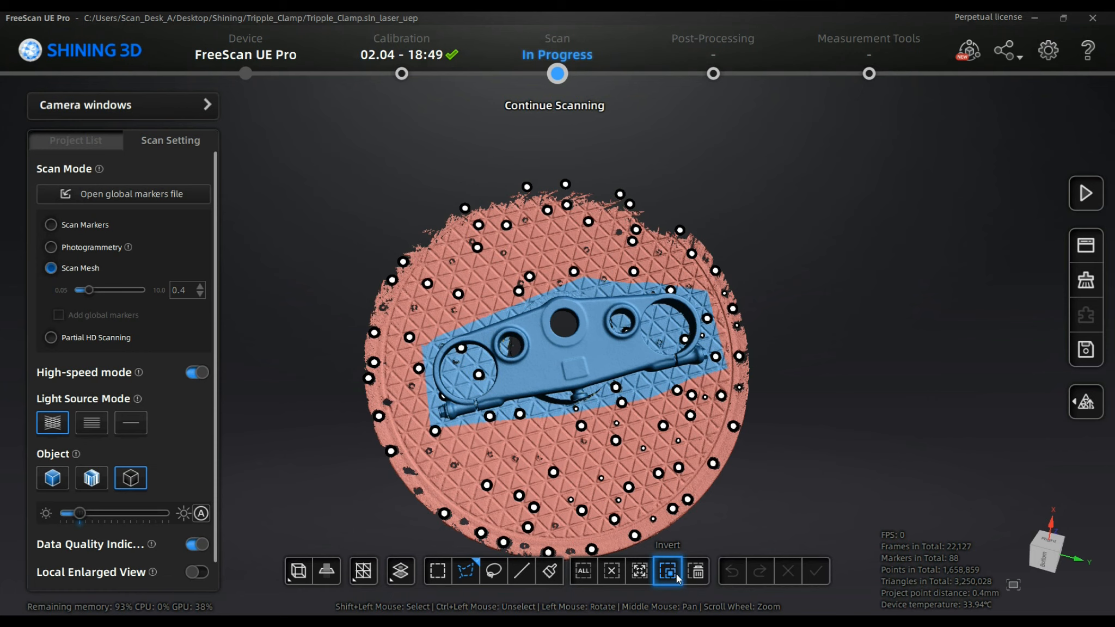
left_click(704, 574)
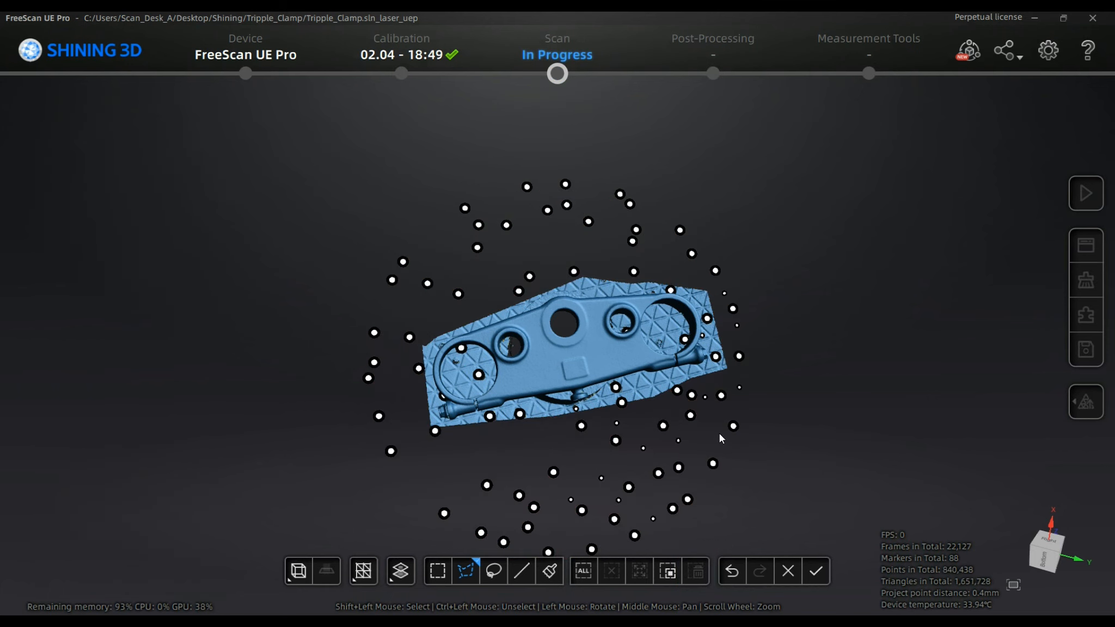
left_click(736, 572)
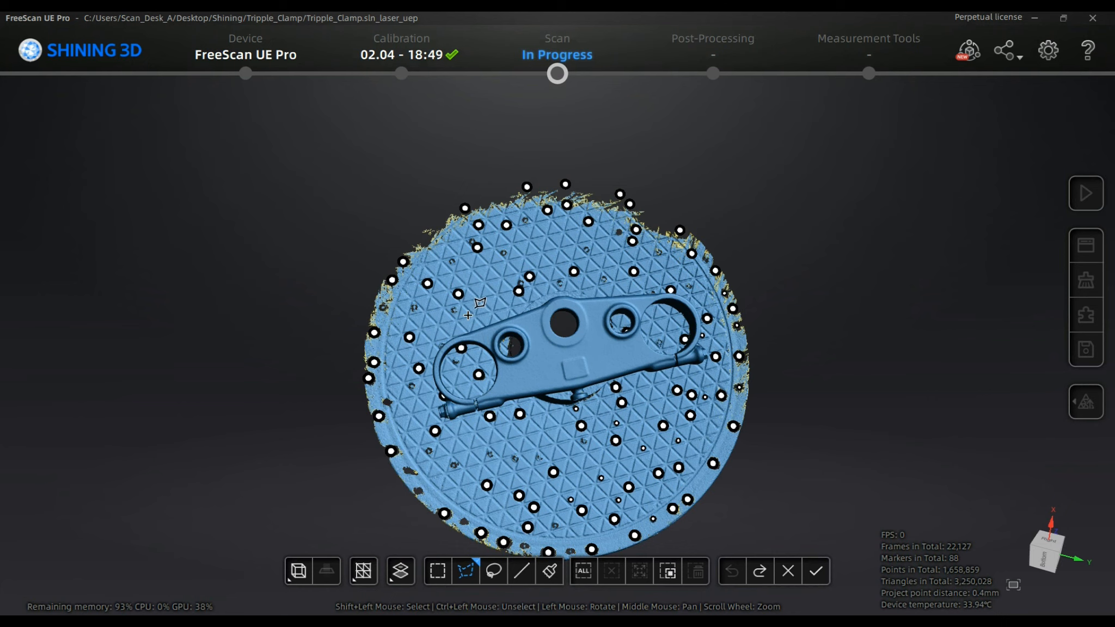
Select the triple clamp again with a seven-point polygon drawn on its visible side
left_click(429, 337, "shift")
left_click(580, 279, "shift")
left_click(701, 292, "shift")
left_click(719, 351, "shift")
left_click(706, 372, "shift")
left_click(463, 437, "shift")
double_click(418, 430, "shift")
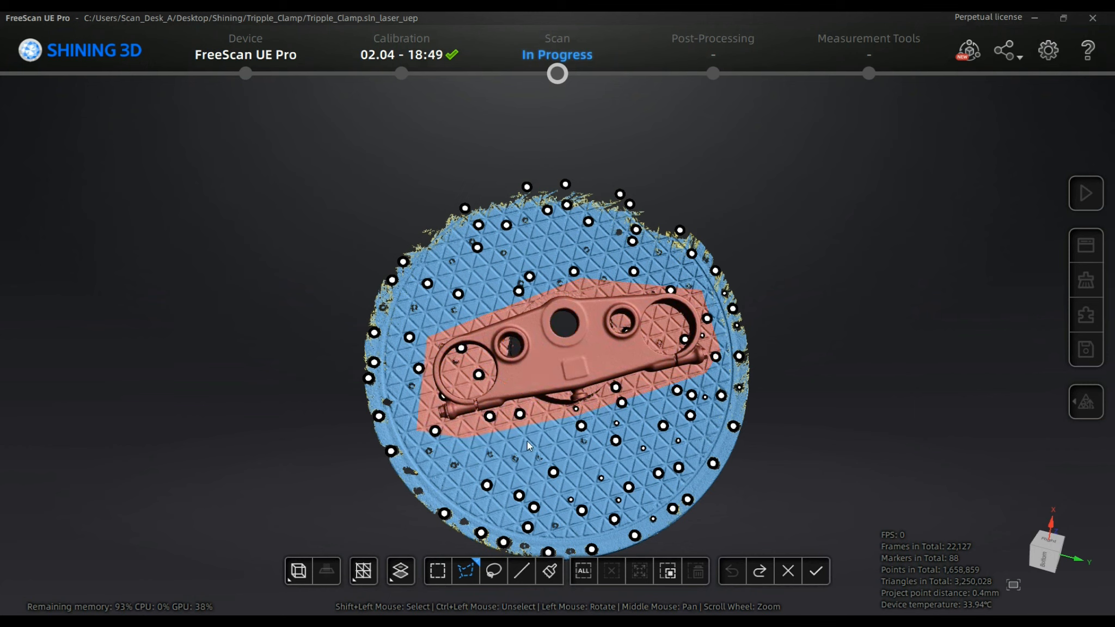
Try deleting everything outside the visible-surface selection by inverting it, inspect the clamp at an angle, and undo the deletion
left_click(666, 569)
left_click_drag(685, 439, 549, 311)
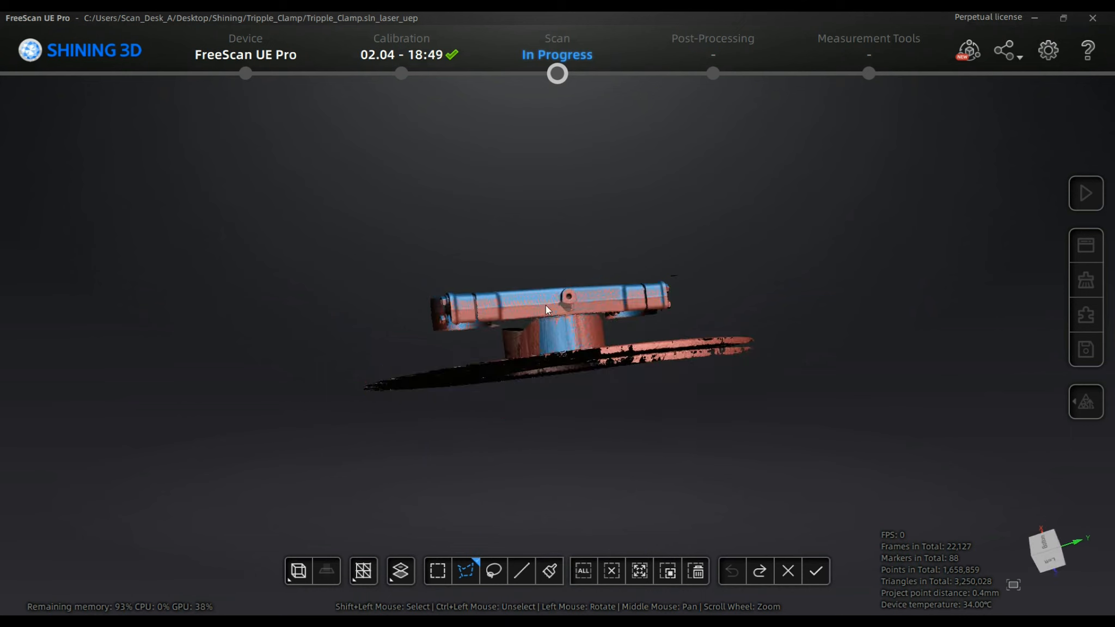
left_click(701, 574)
left_click_drag(669, 388, 762, 487)
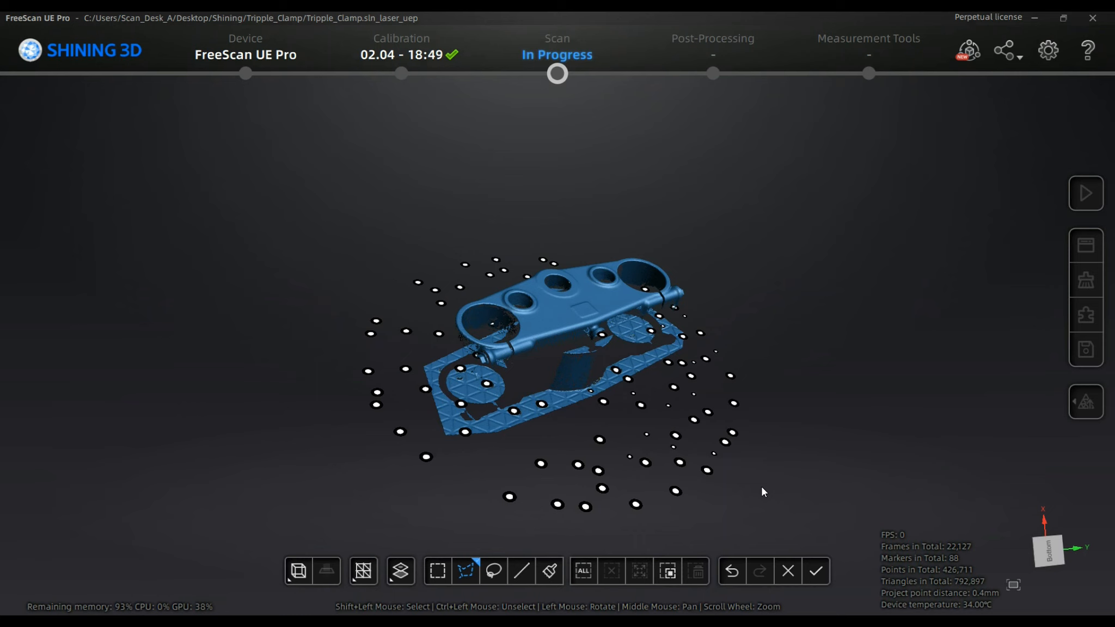
left_click(738, 572)
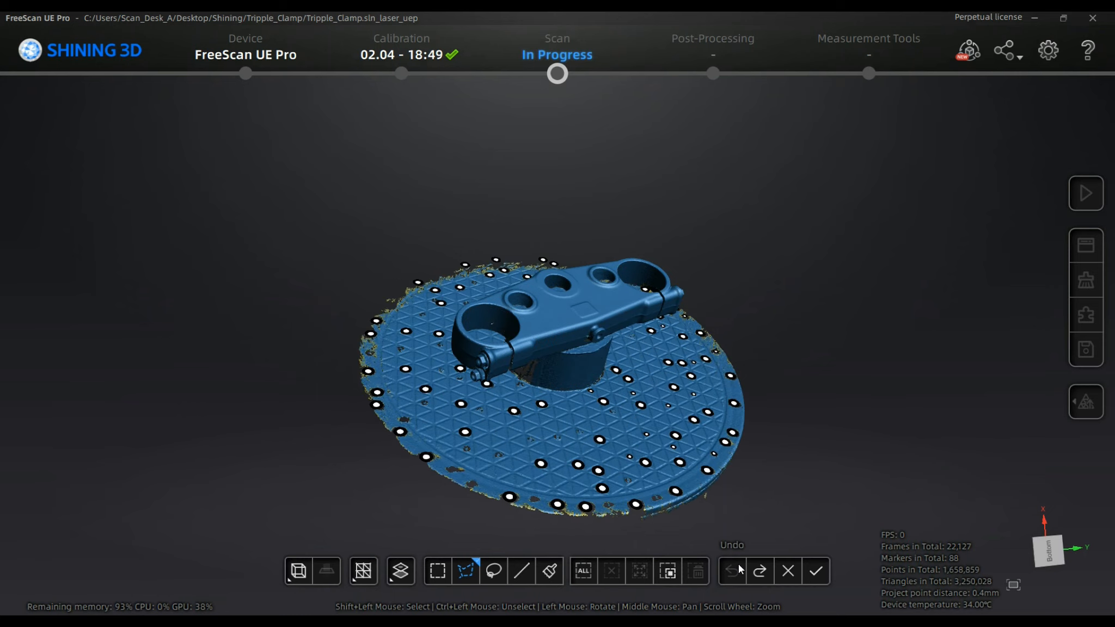
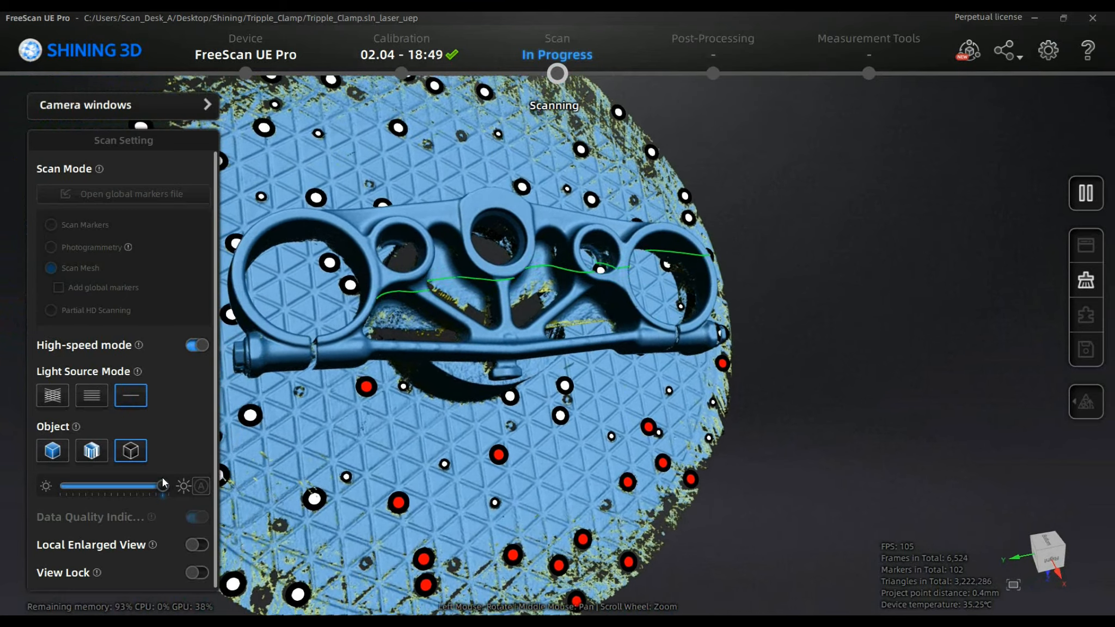
Turn off high-speed mode and cycle the light source through crossed lines and 5 line back to single line
left_click(186, 346)
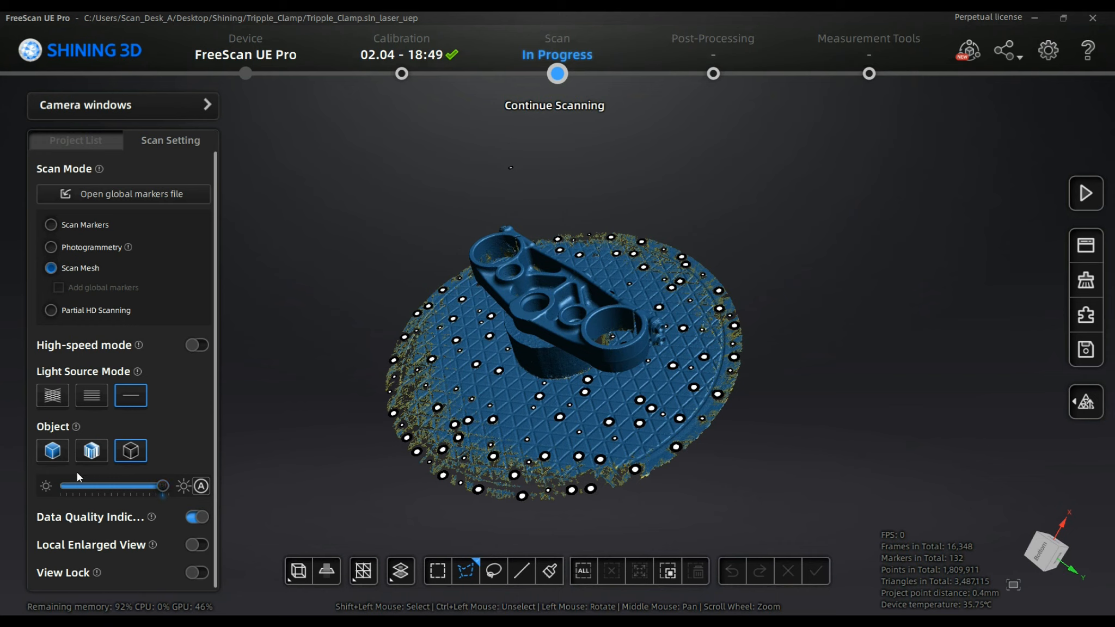
left_click(53, 395)
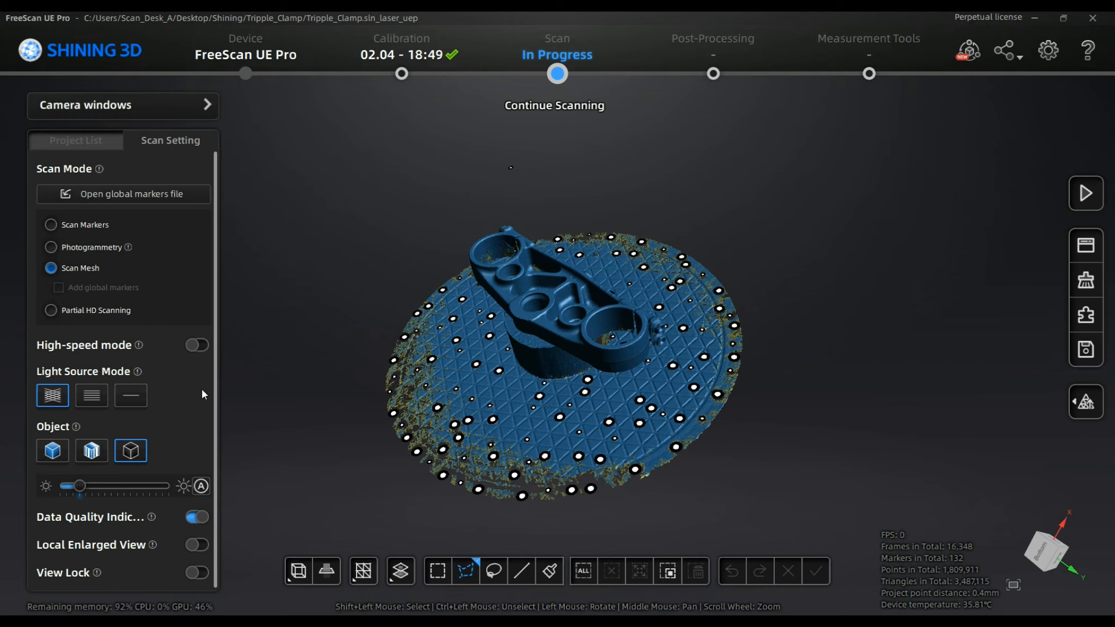
left_click(85, 400)
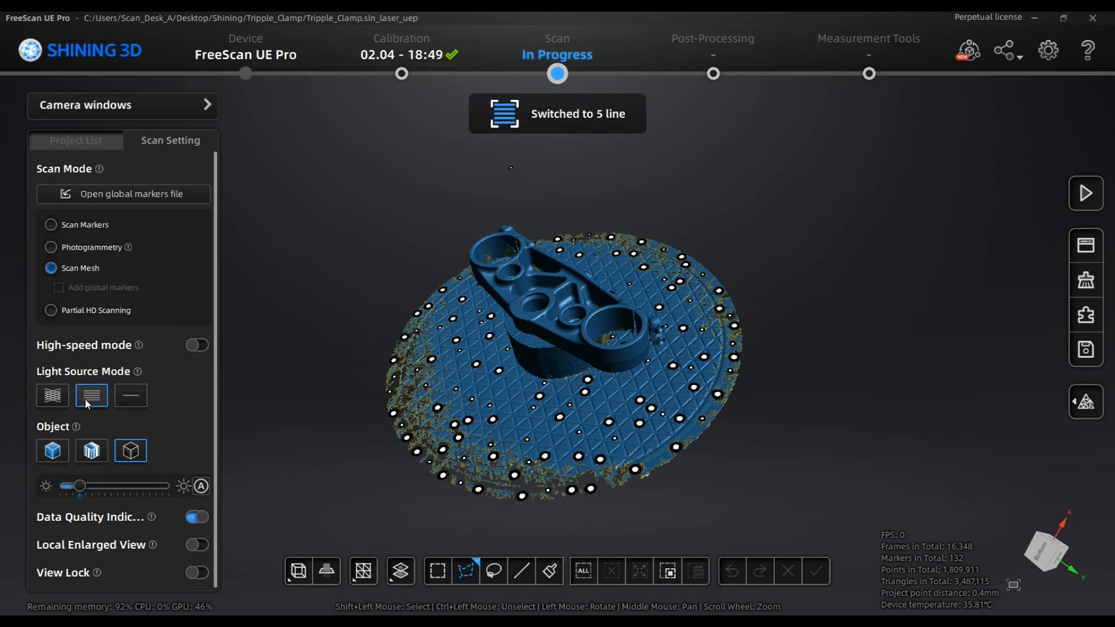
left_click(132, 399)
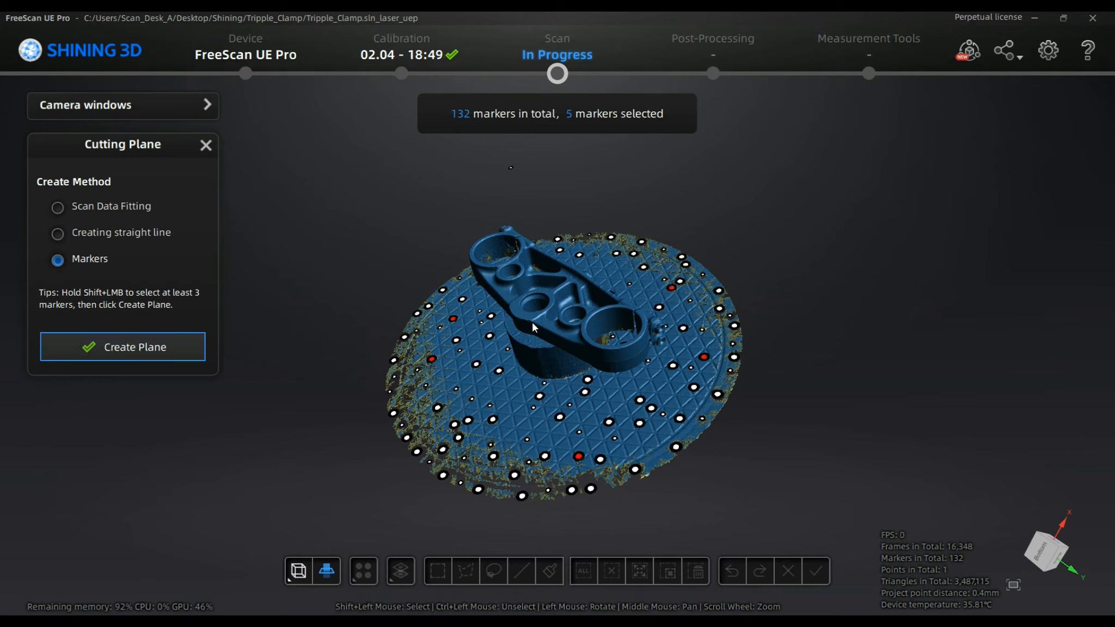
Create a cutting plane from the selected markers, raise it about 50 mm to just below the clamp, and apply the cut
left_click(107, 361)
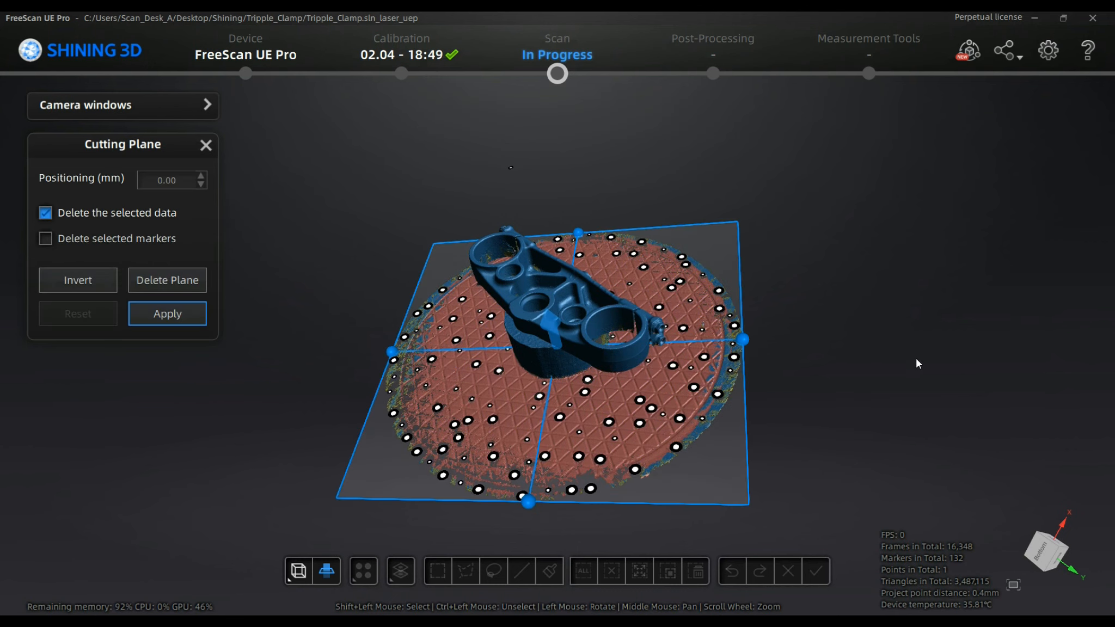
left_click_drag(916, 358, 907, 326)
left_click_drag(450, 242, 568, 234)
left_click_drag(556, 306, 558, 274)
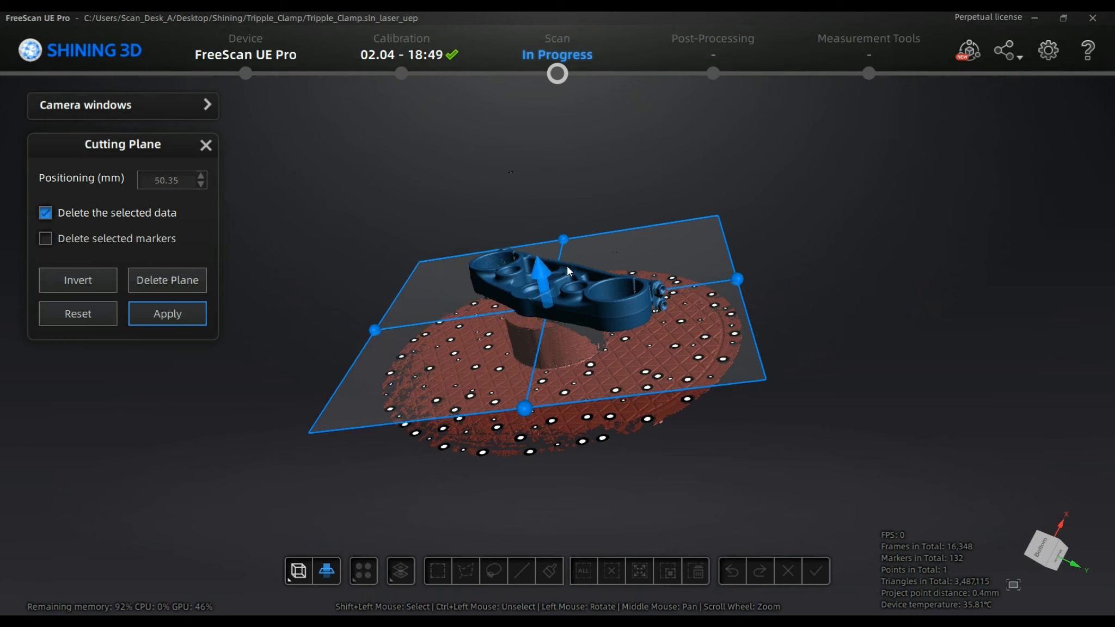
left_click_drag(796, 445, 151, 295)
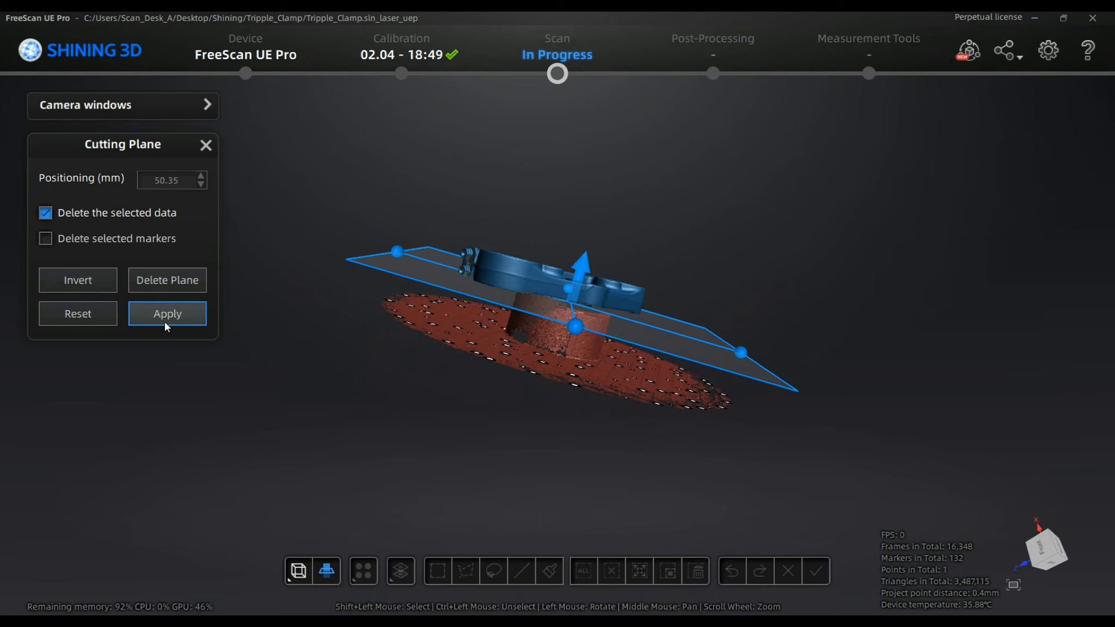
left_click(164, 321)
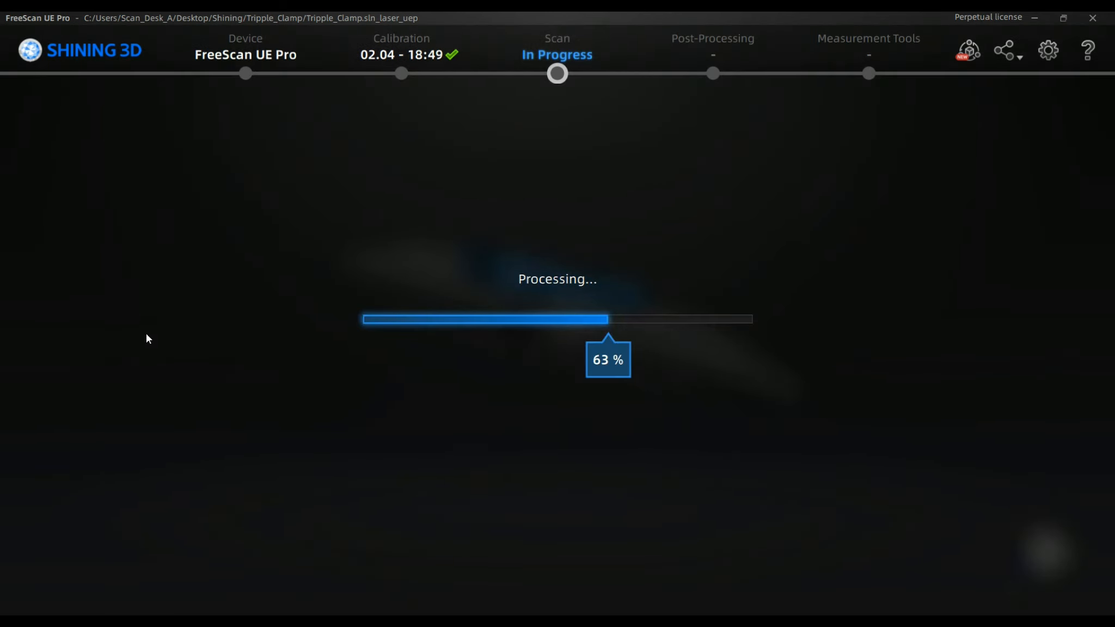